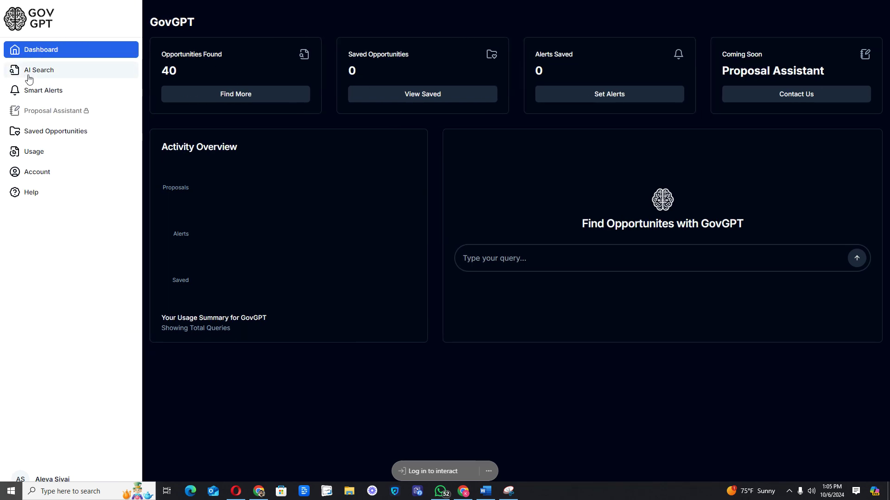
# Run an AI Search of active contracts for the 'construction services' suggestion.
pyautogui.click(28, 79)
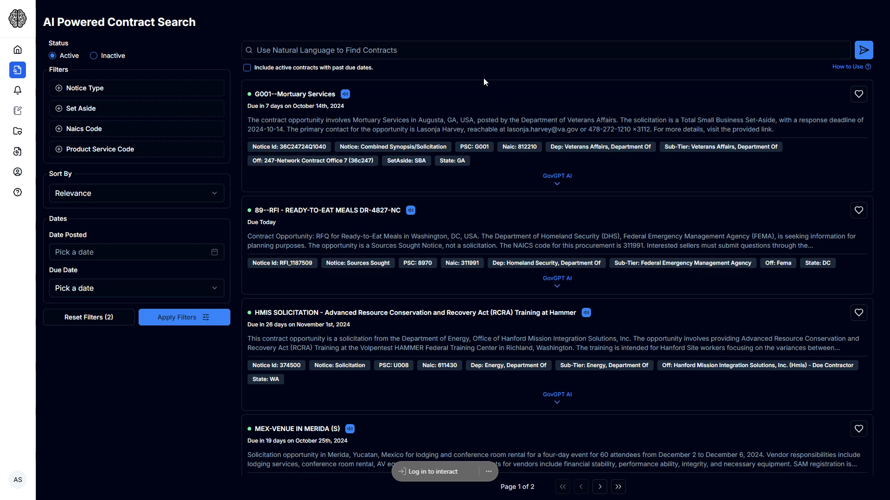
pyautogui.click(452, 55)
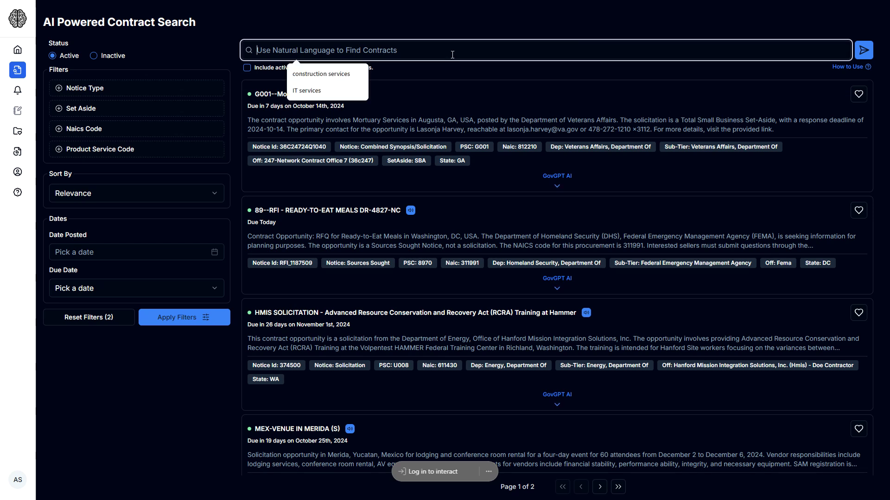
pyautogui.click(340, 71)
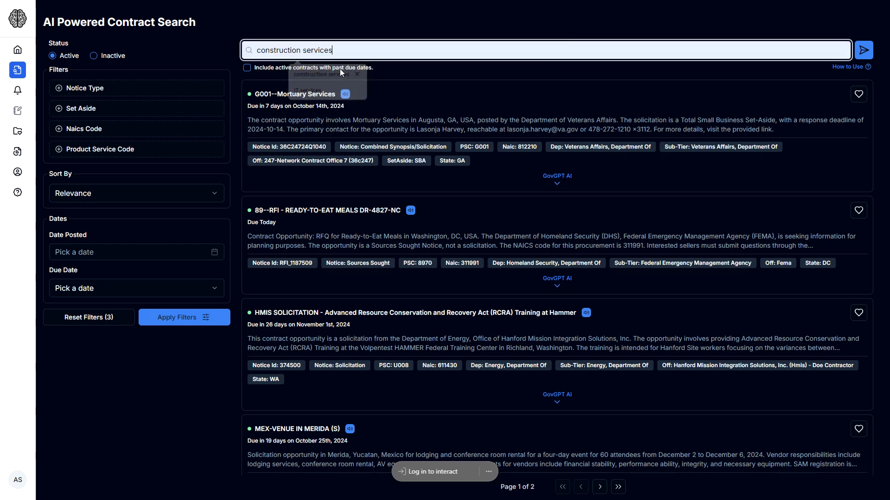
pyautogui.click(864, 50)
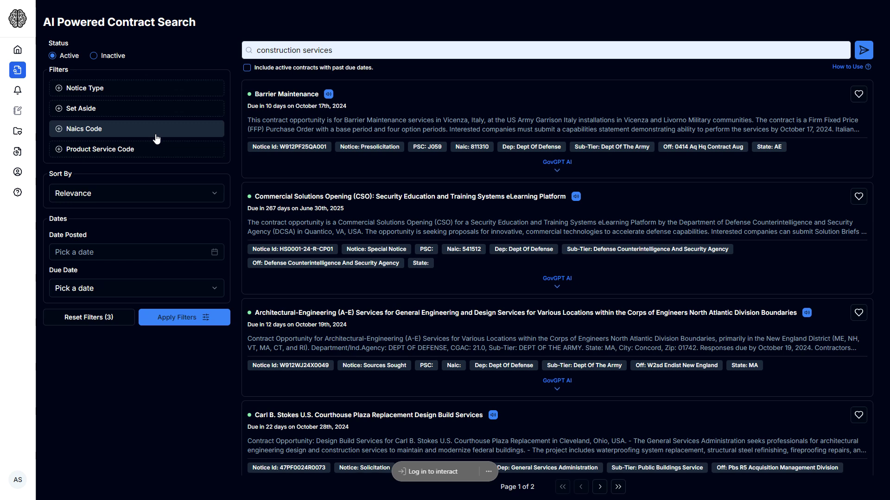
pyautogui.click(154, 94)
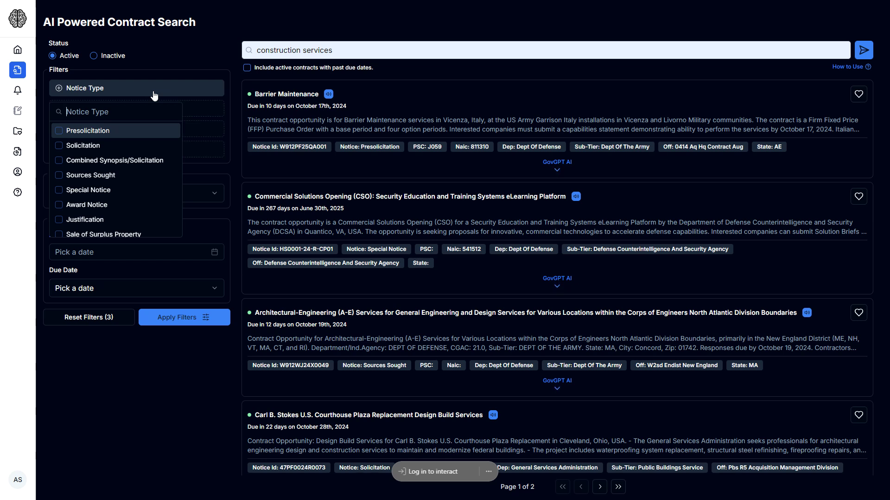
# Review the Notice Type, Set Aside, NAICS Code and Product Service Code filter choices.
pyautogui.click(235, 105)
pyautogui.click(192, 119)
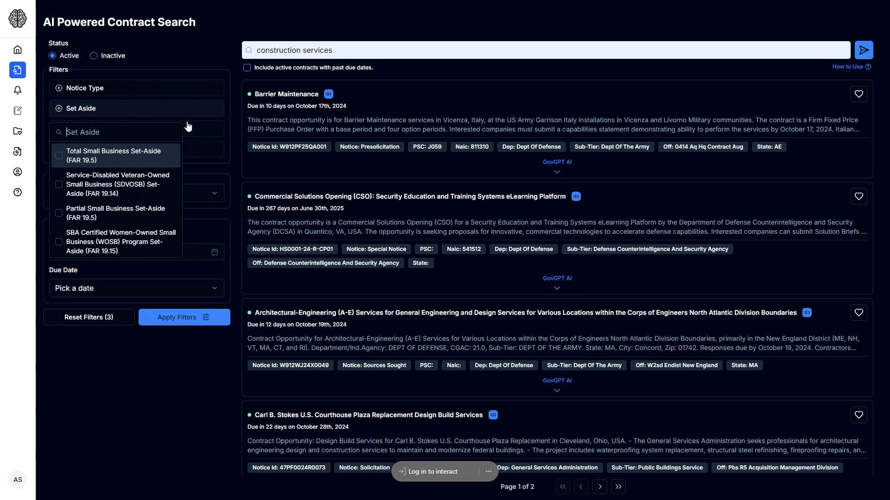
pyautogui.click(228, 142)
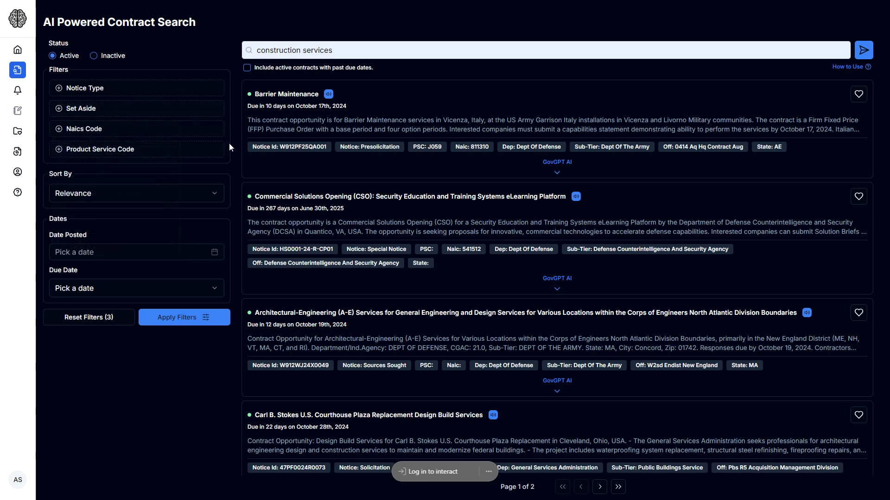
pyautogui.click(198, 135)
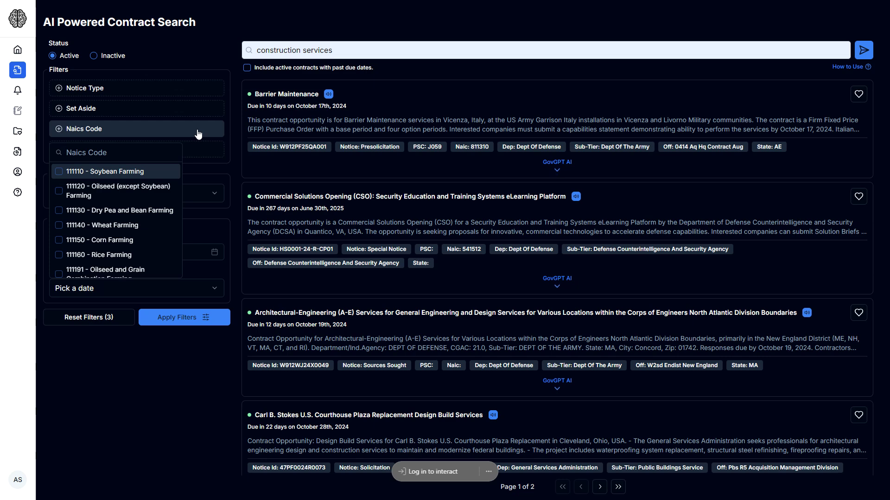
pyautogui.click(226, 175)
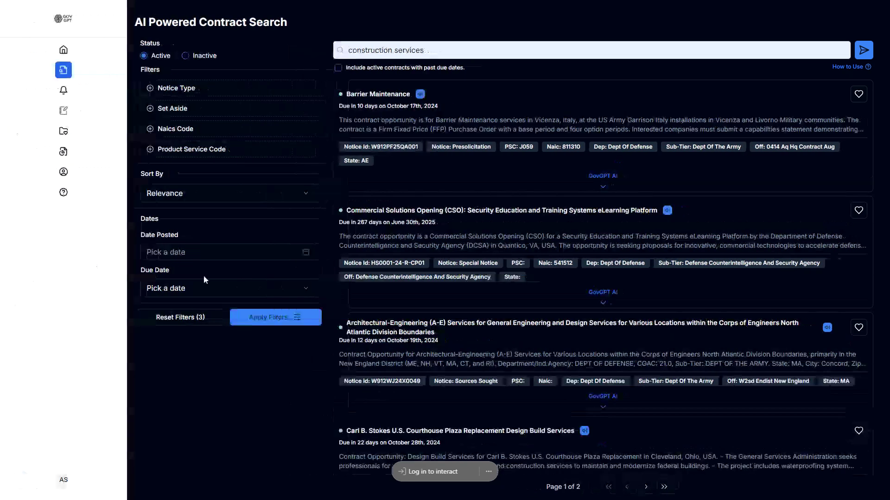
pyautogui.click(202, 157)
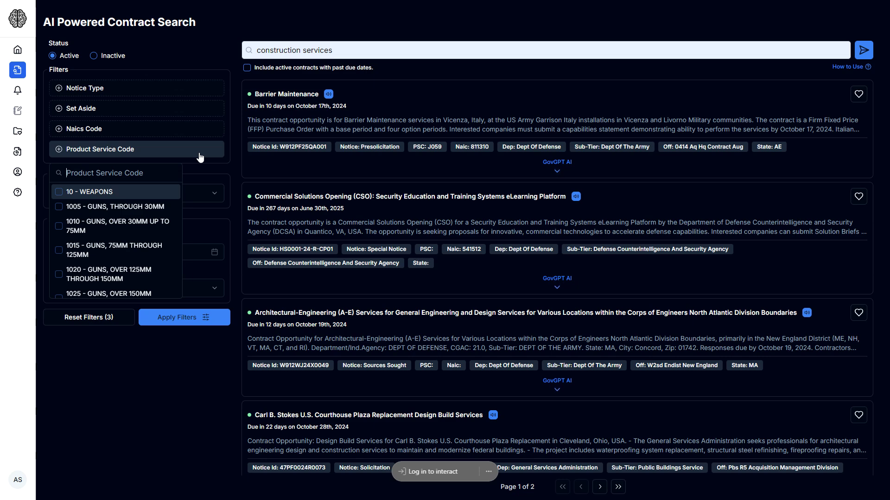
pyautogui.click(268, 167)
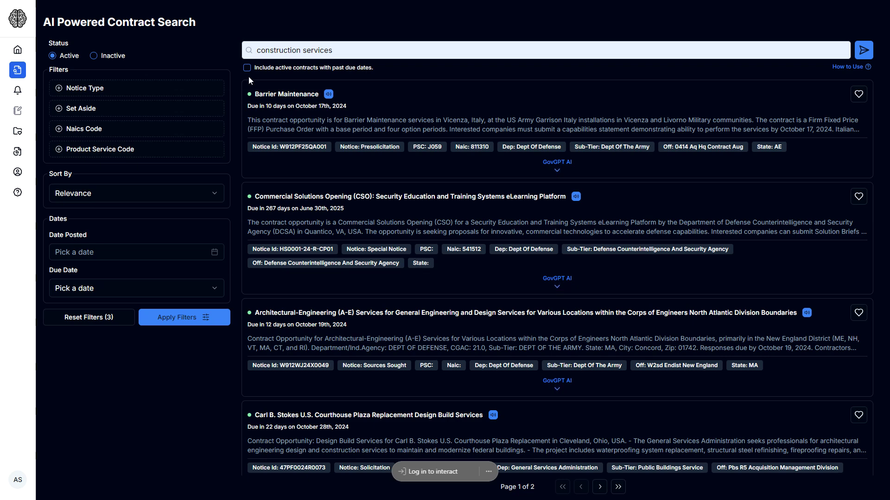
# Reopen the Set Aside filter to show options like Total Small Business Set-Aside.
pyautogui.click(152, 108)
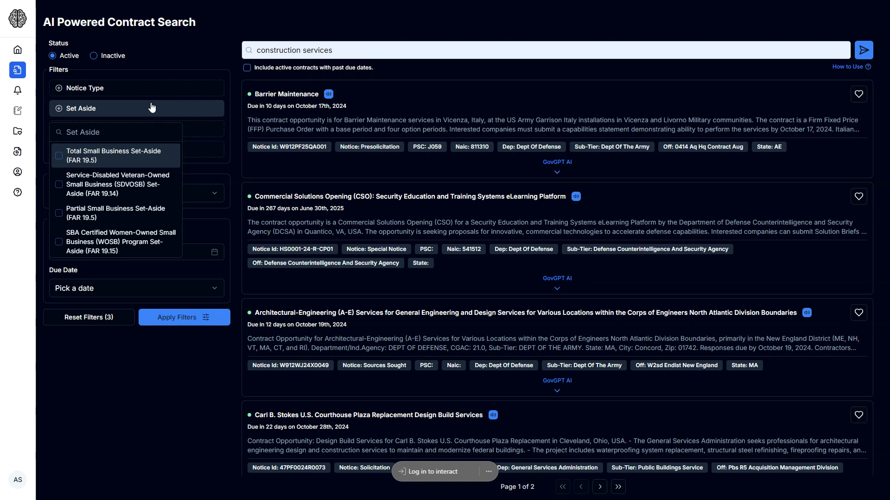
# Apply the 'Total Small Business Set-Aside (FAR 19.5)' filter to the construction services results.
pyautogui.click(61, 157)
pyautogui.click(232, 168)
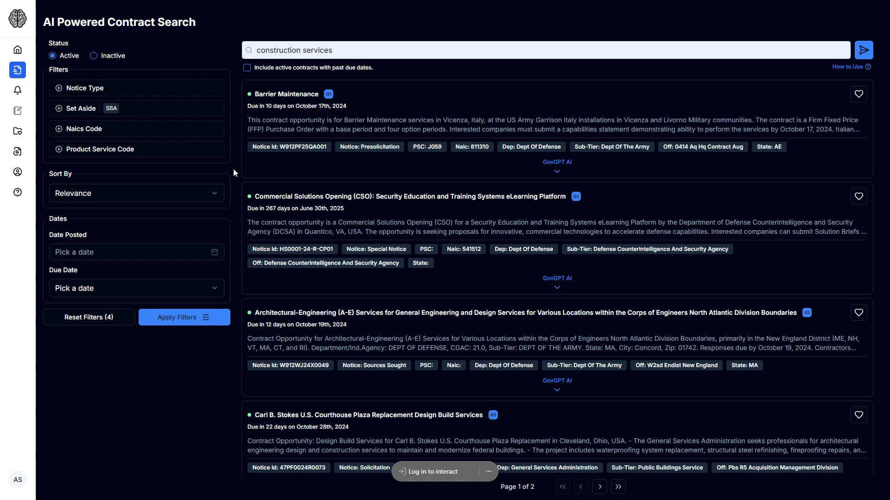
pyautogui.click(204, 318)
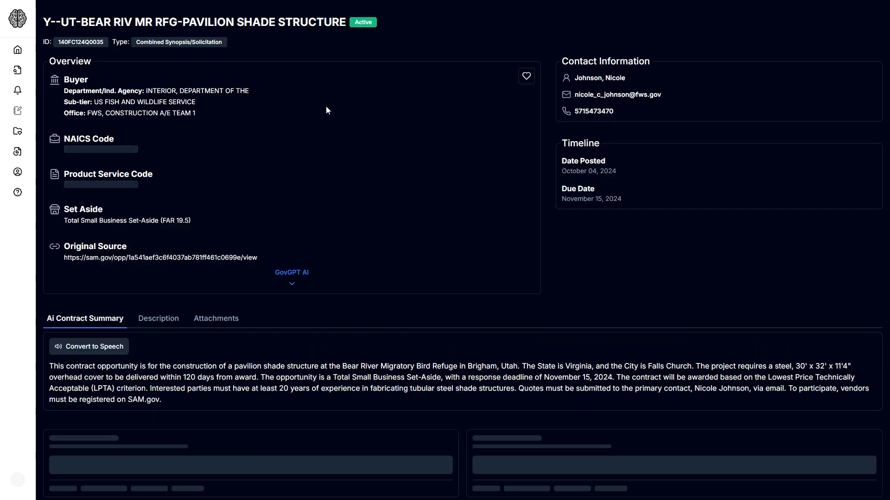
# Scroll through the Bear River pavilion shade structure contract's detail page.
pyautogui.scroll(-3, 320, 231)
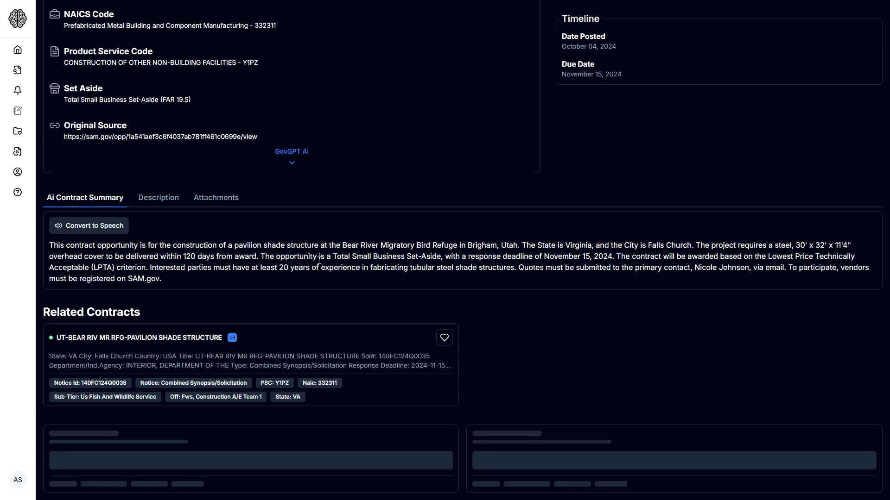
pyautogui.scroll(3, 318, 278)
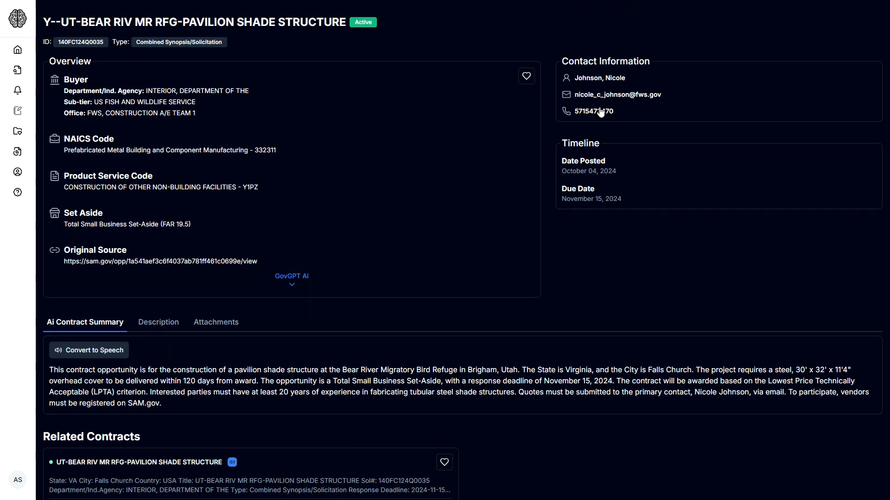
pyautogui.scroll(-3, 163, 266)
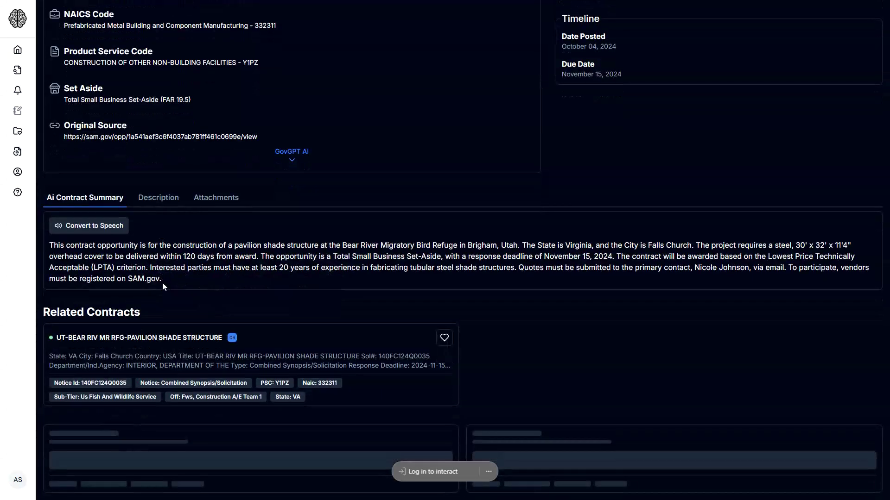
pyautogui.scroll(3, 166, 301)
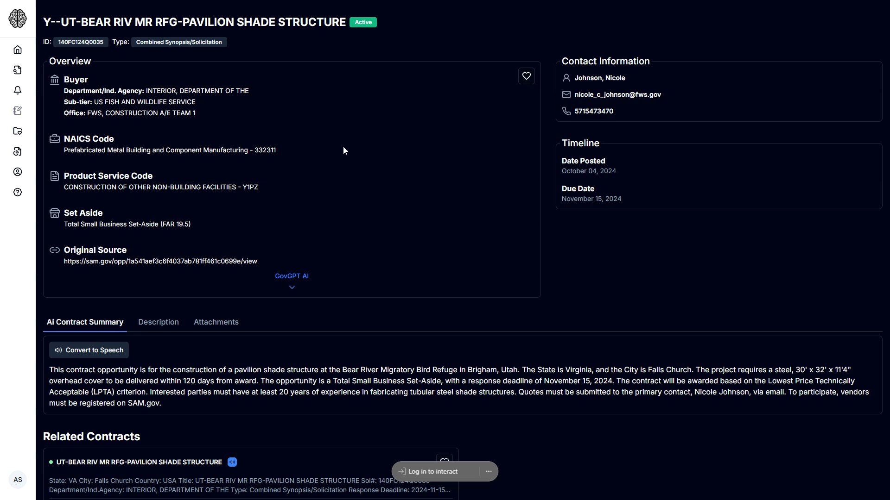
# Save the Bear River pavilion shade structure contract with the Overview card's heart icon.
pyautogui.scroll(-3, 234, 212)
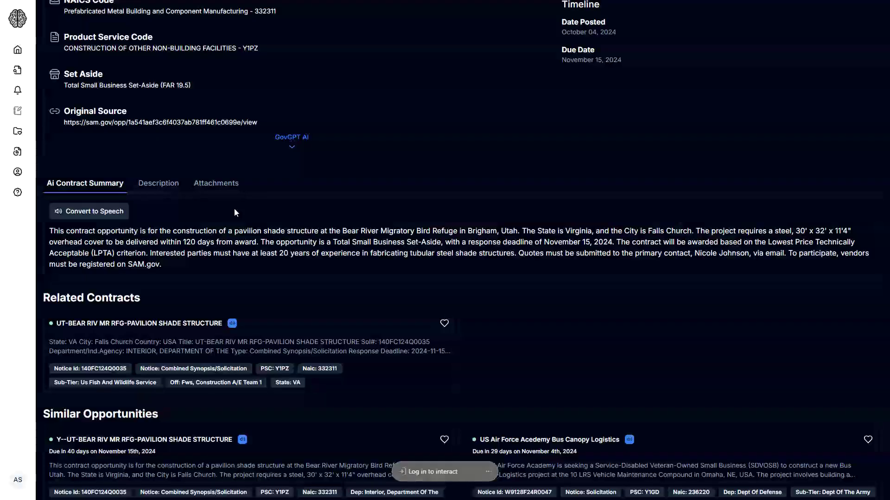
pyautogui.scroll(-4, 235, 212)
pyautogui.scroll(-5, 234, 212)
pyautogui.scroll(-5, 234, 212)
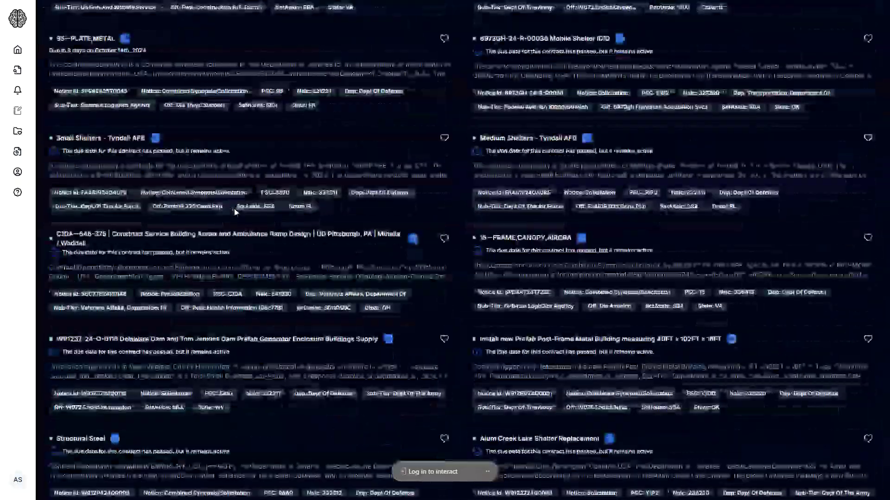
pyautogui.scroll(5, 234, 212)
pyautogui.scroll(7, 236, 213)
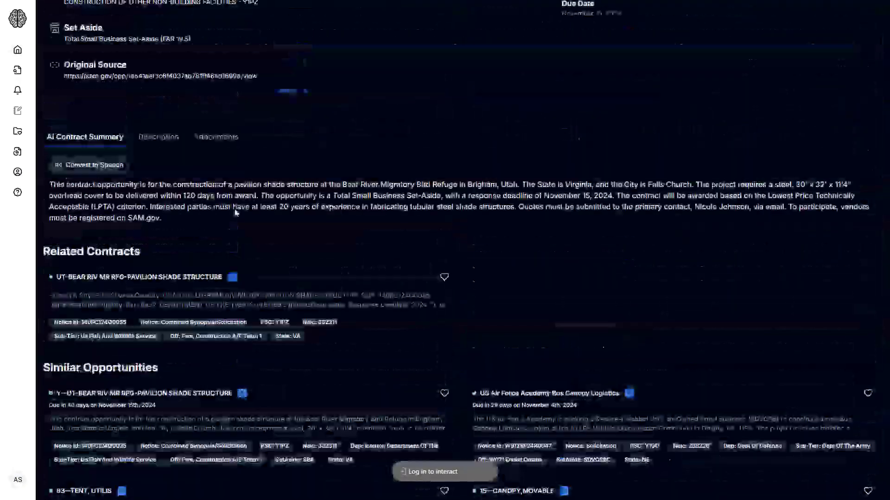
pyautogui.scroll(-5, 235, 212)
pyautogui.scroll(-8, 235, 210)
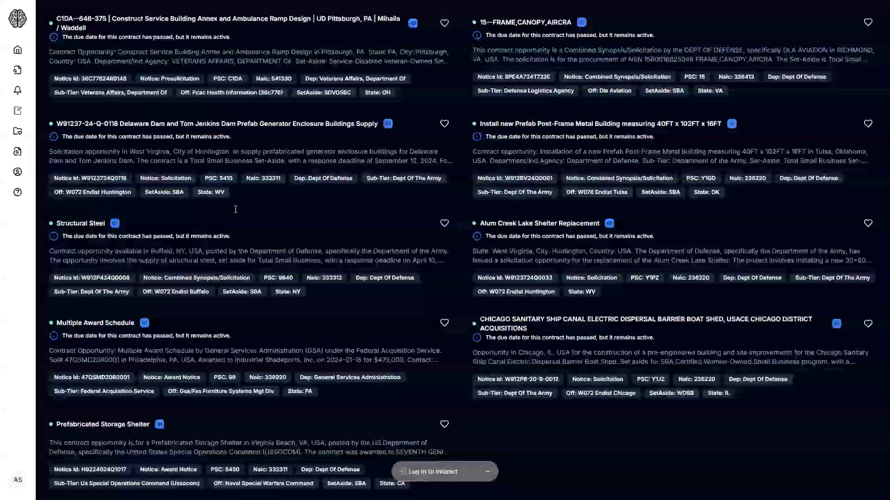
pyautogui.scroll(5, 235, 209)
pyautogui.scroll(5, 236, 209)
pyautogui.scroll(5, 236, 210)
pyautogui.scroll(3, 234, 208)
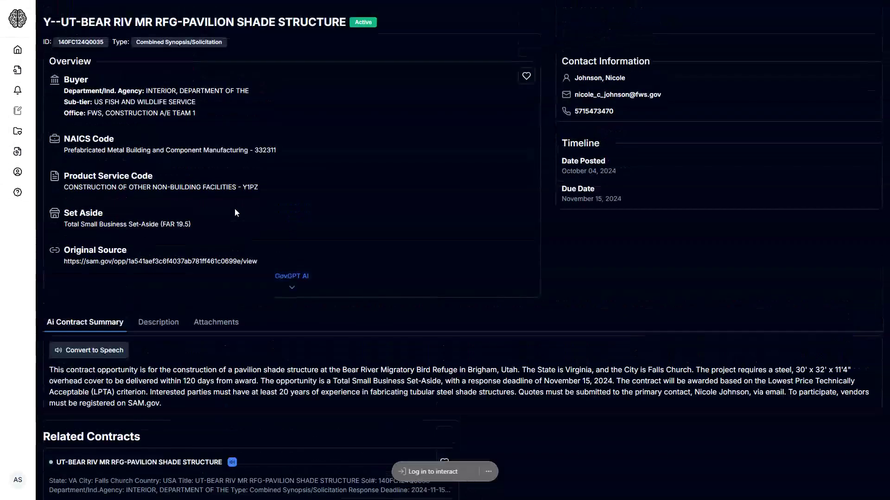
pyautogui.click(527, 77)
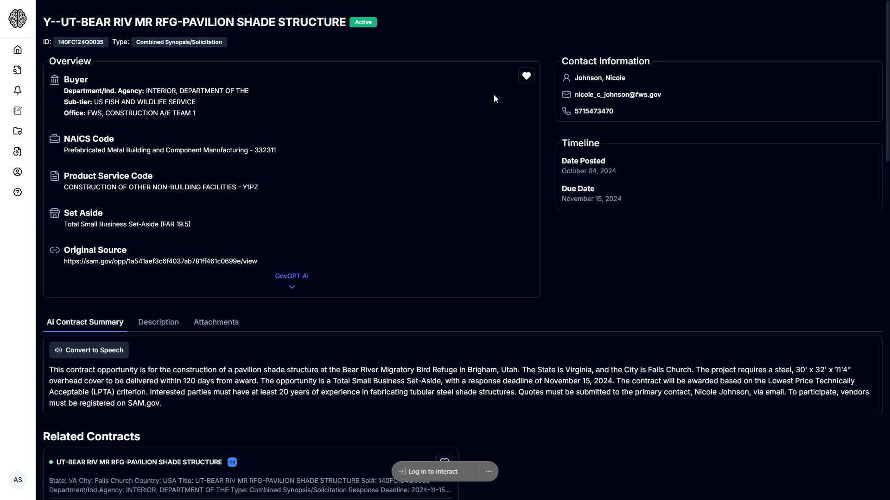
# Go back to the GovGPT dashboard showing one saved opportunity.
pyautogui.click(16, 53)
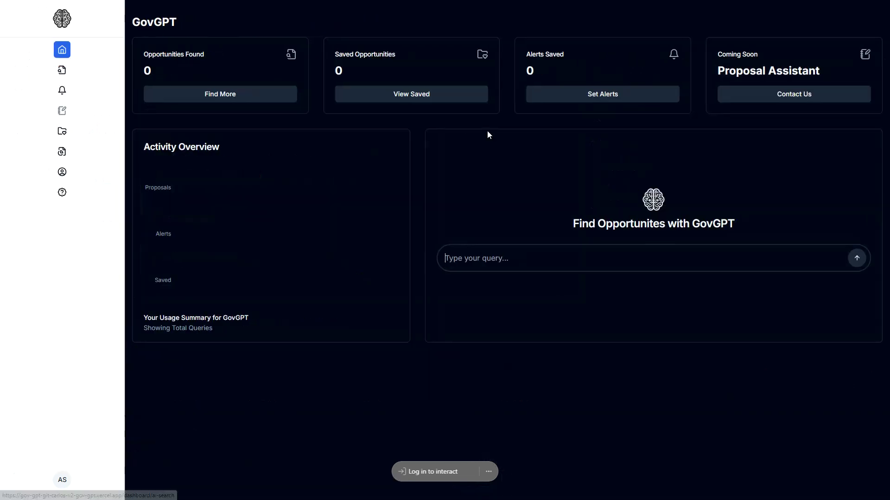